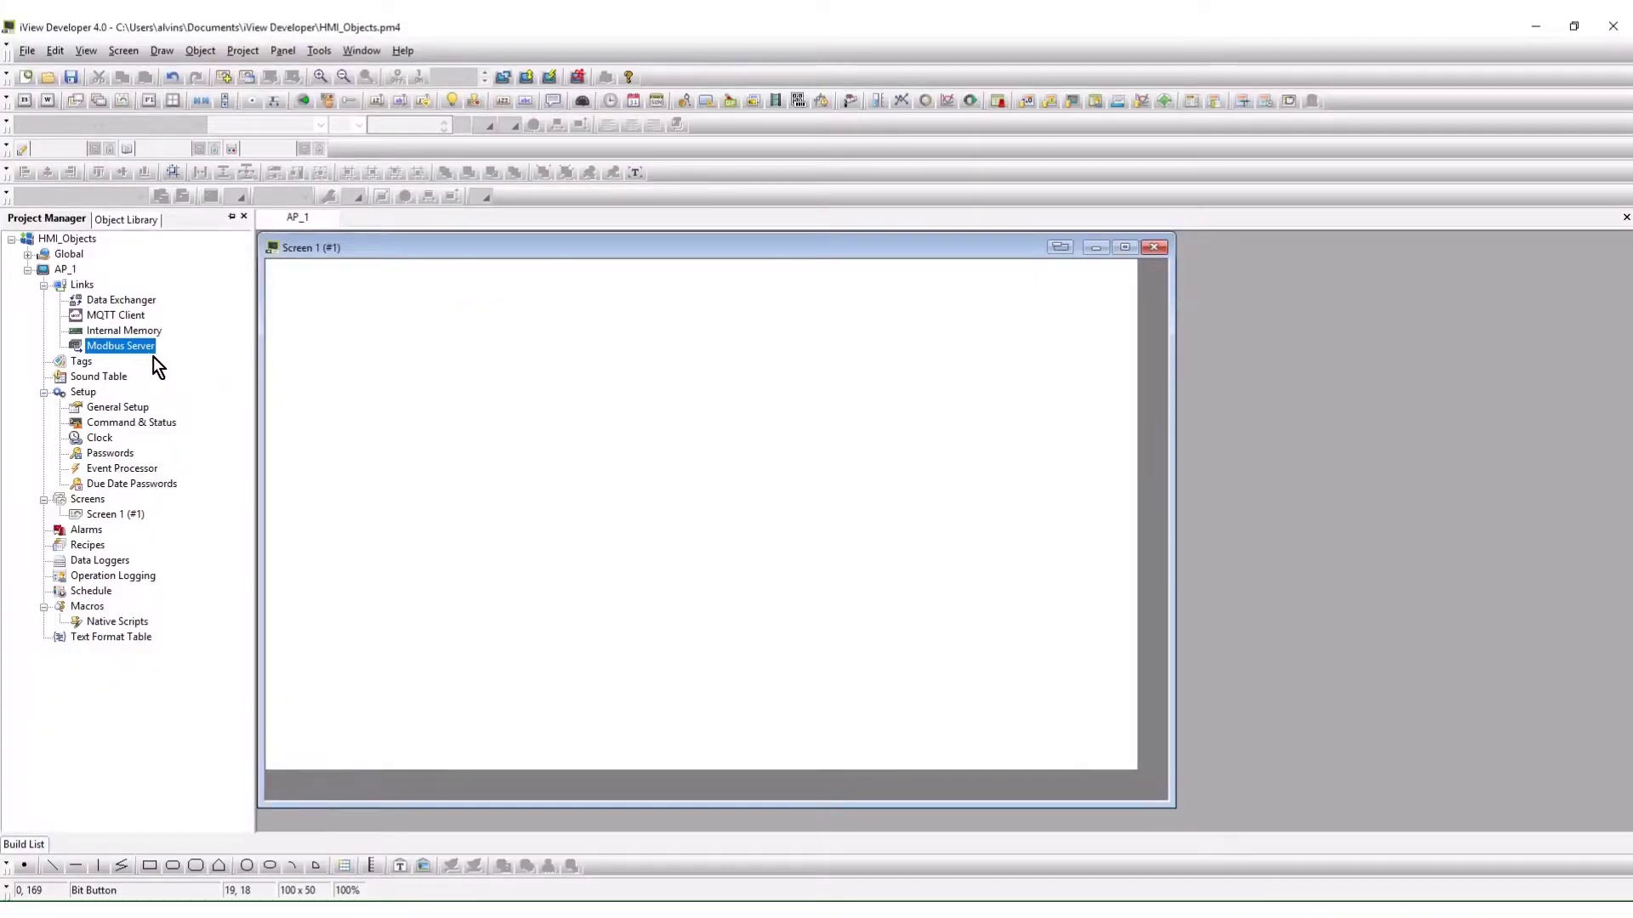
- Insert an OFF-labelled Bit Button on Screen 1 and open its General properties
click(199, 53)
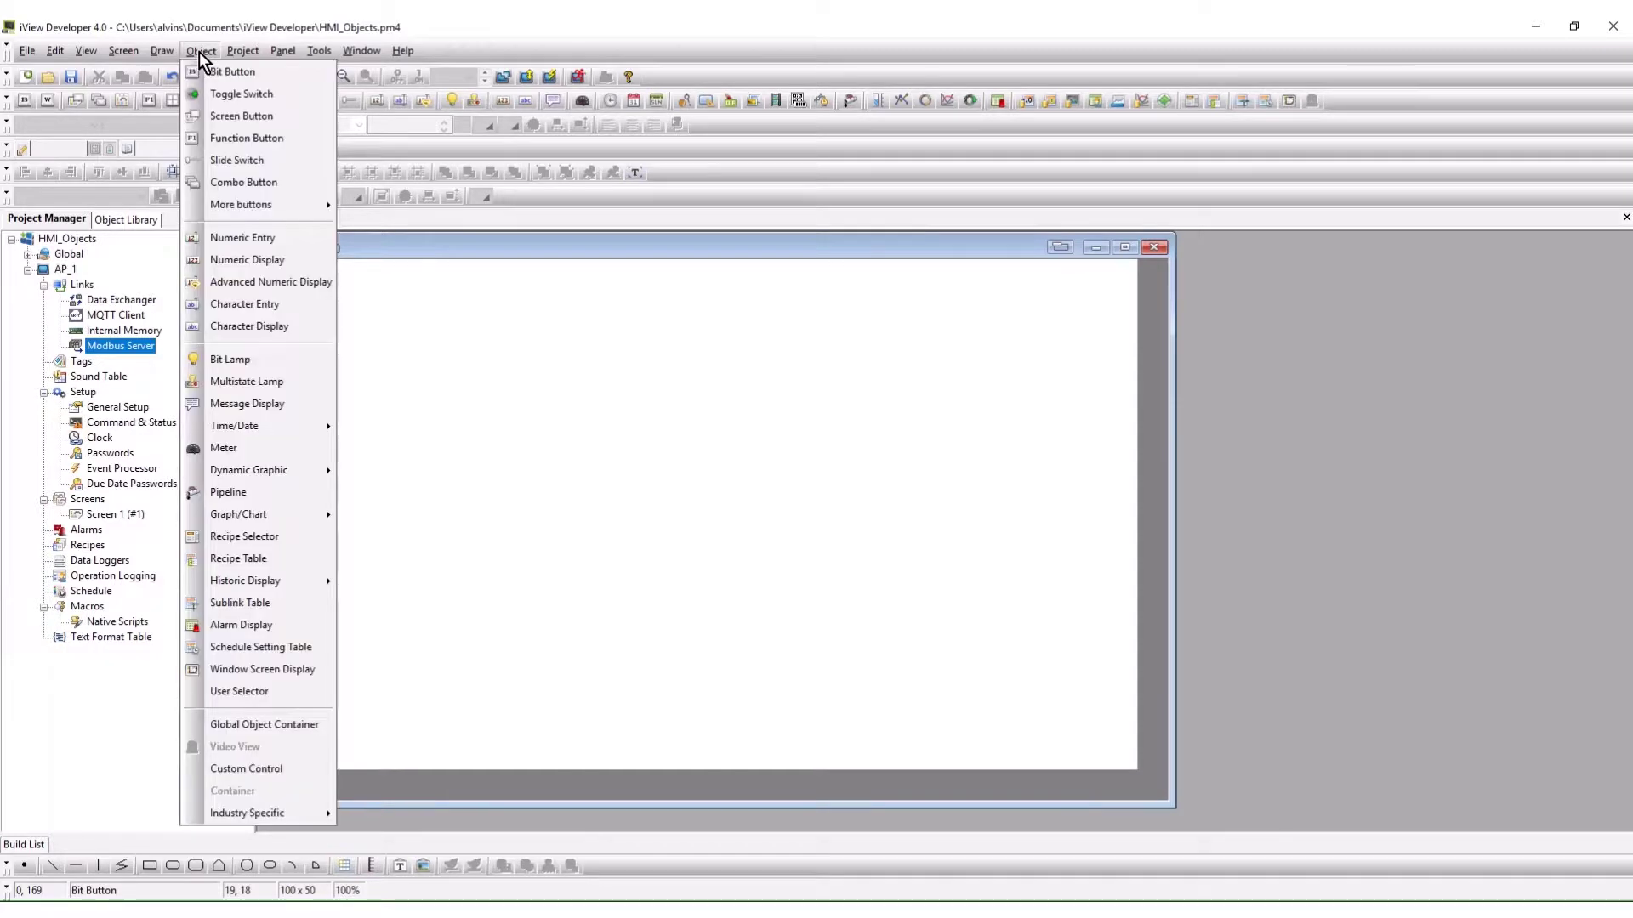
click(243, 78)
click(276, 273)
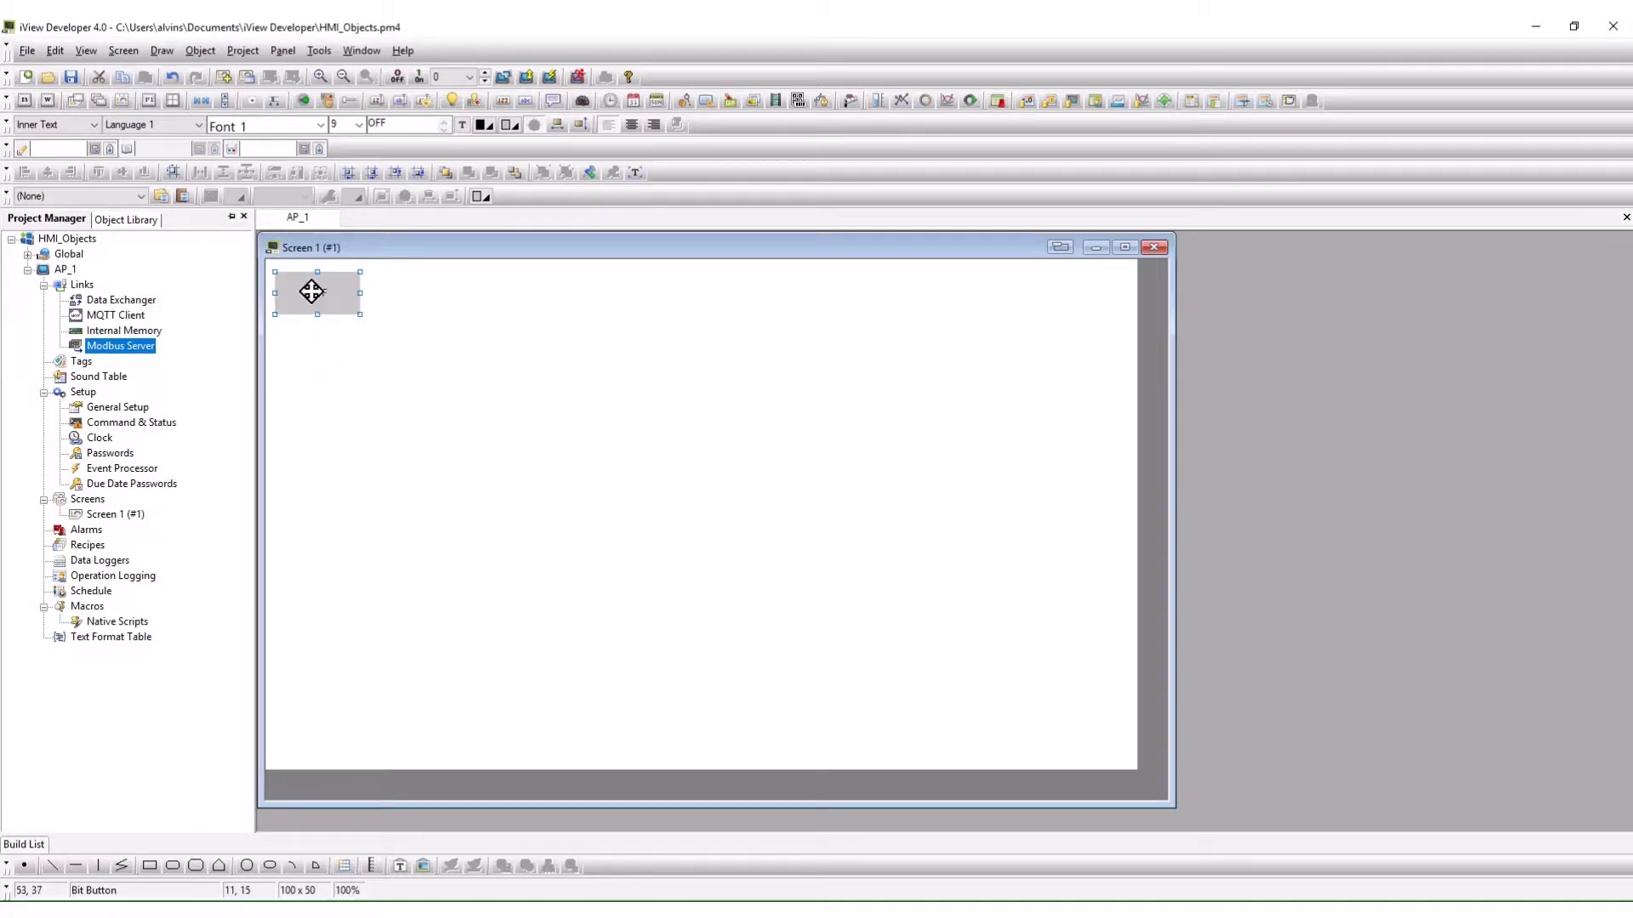
double_click(312, 293)
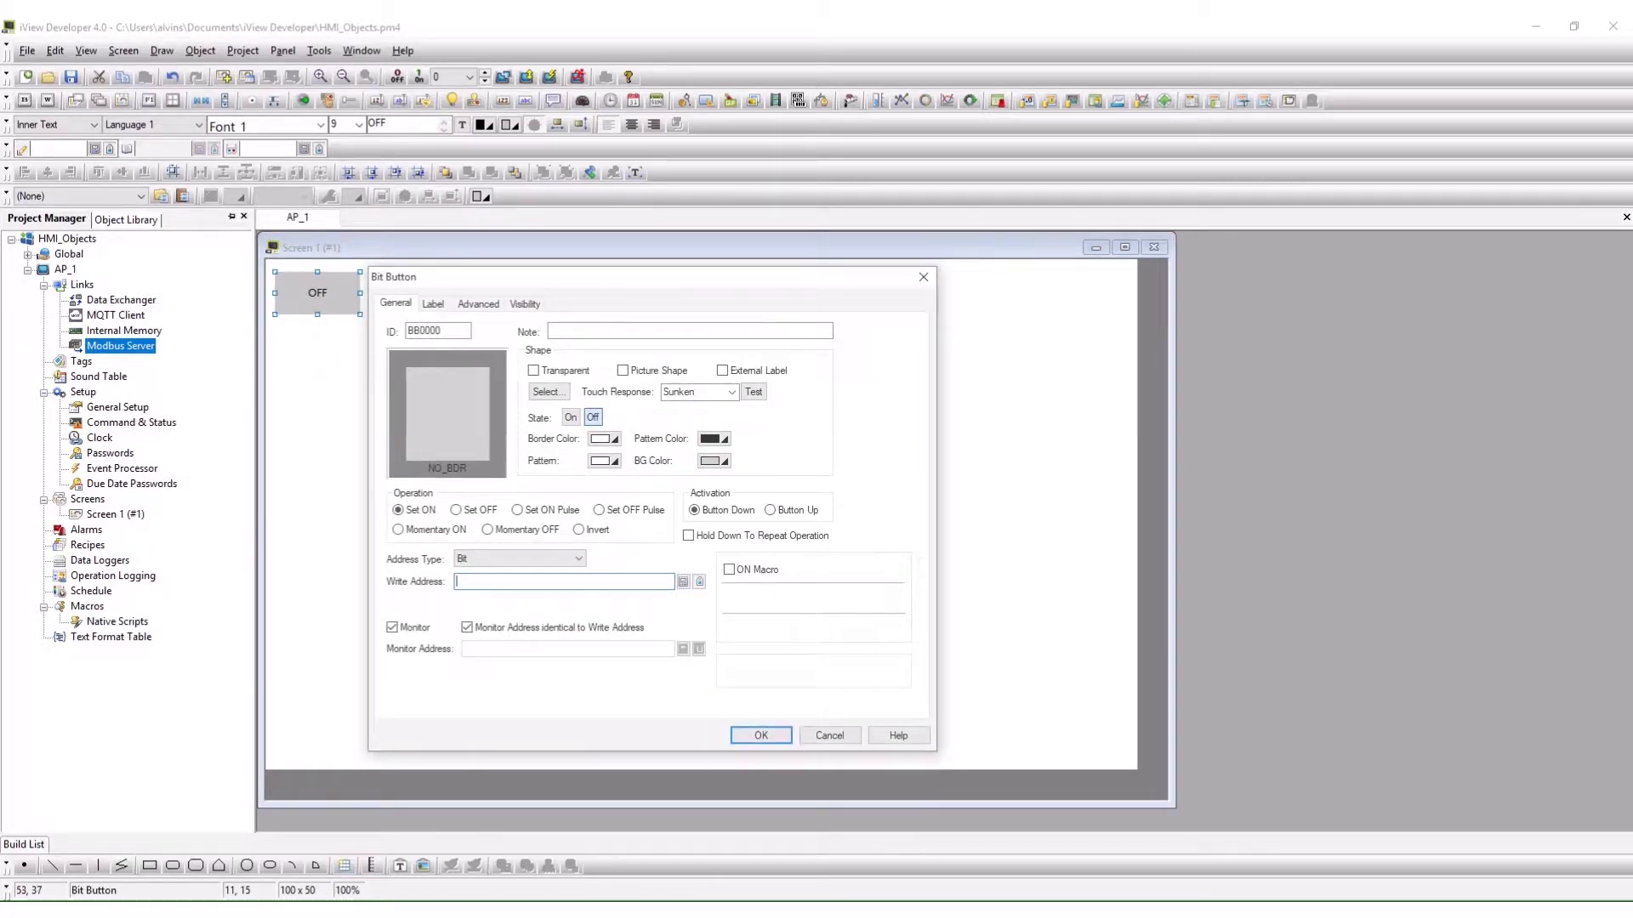